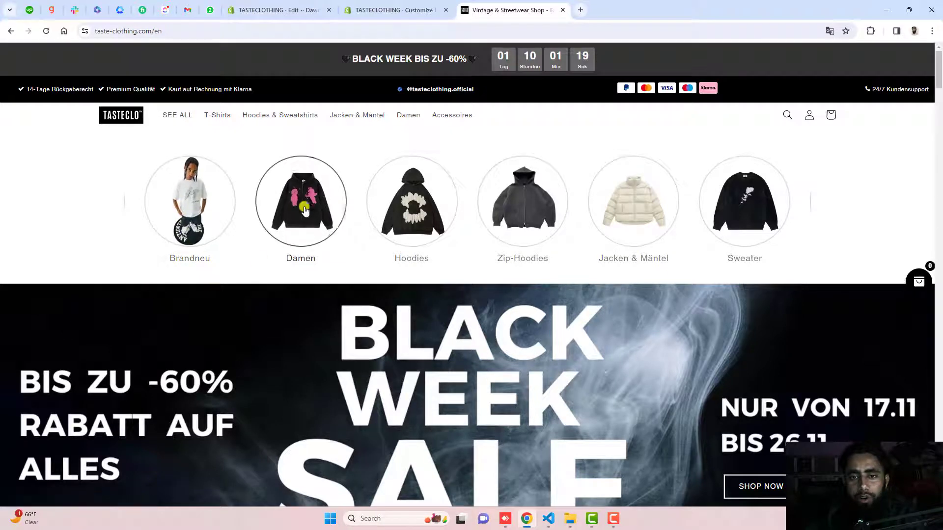
Step: Inspect the Hoodies collection link, swipe the mobile carousel, then close DevTools
right_click(371, 255)
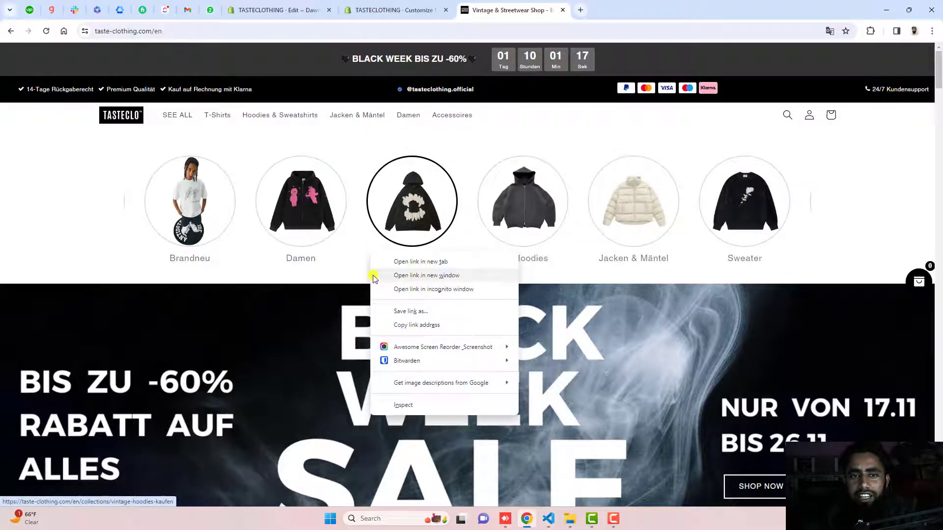
click(422, 404)
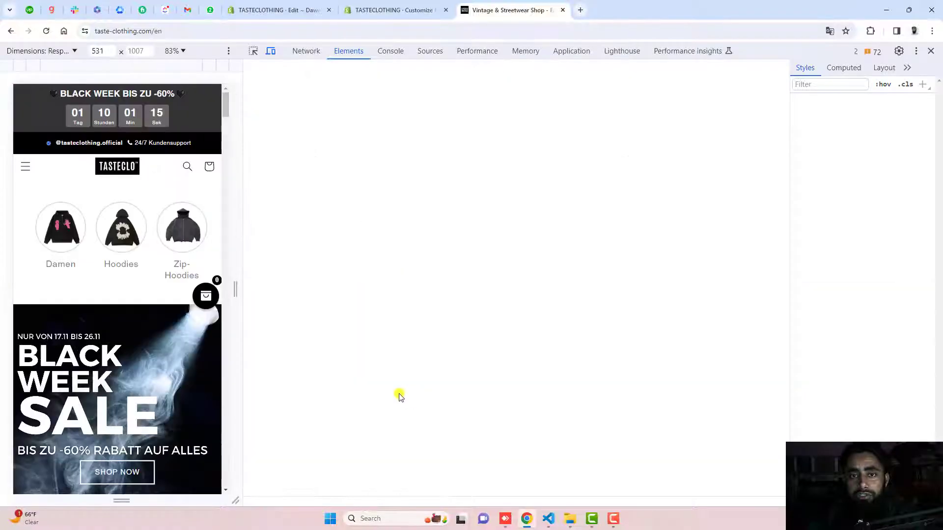
mouse_move(175, 235)
mouse_down()
mouse_move(102, 221)
mouse_move(66, 227)
mouse_move(197, 236)
mouse_up()
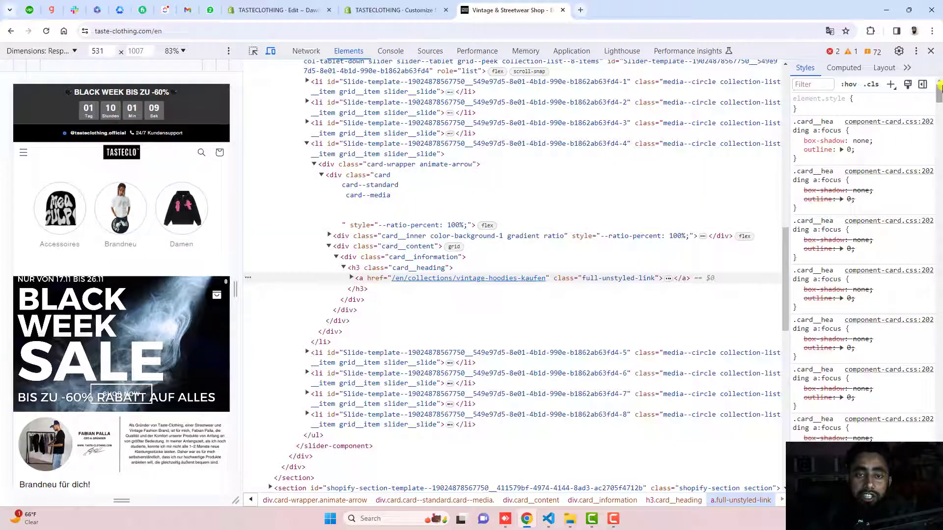
click(931, 51)
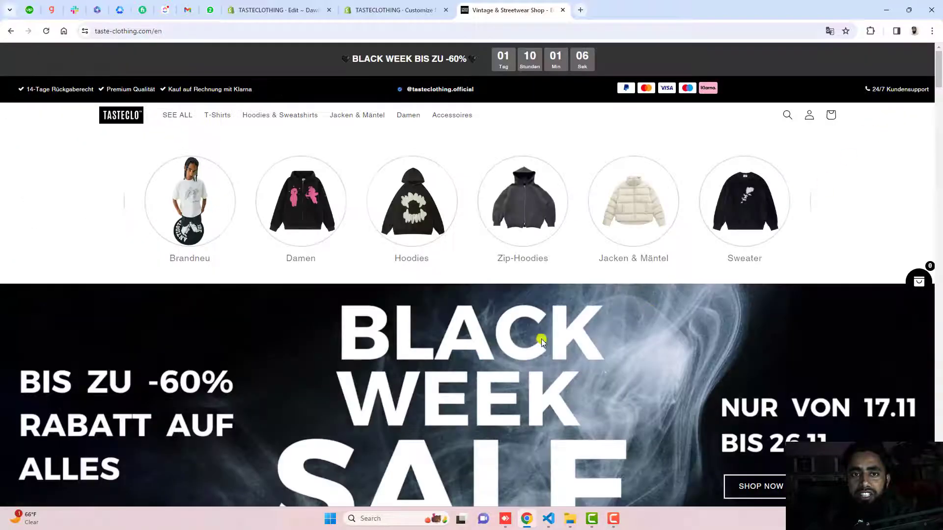
key(ctrl+shift+Tab)
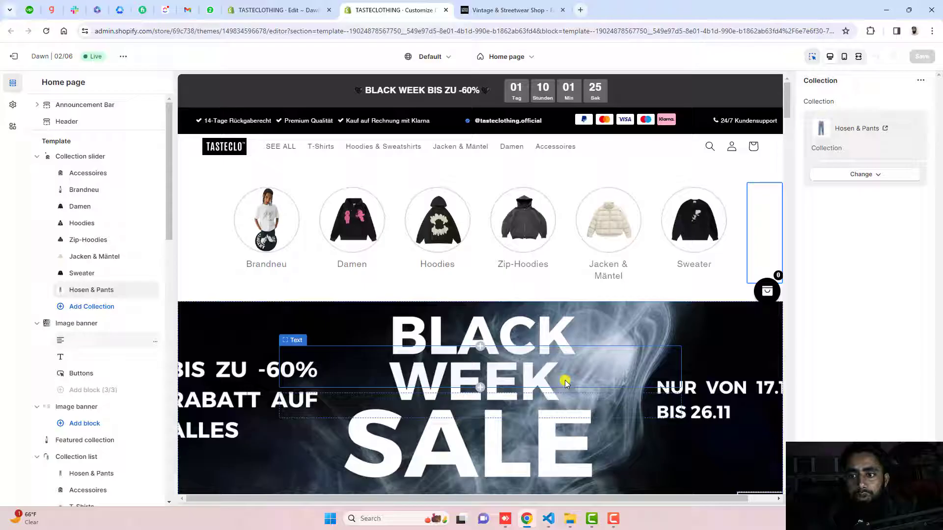
key(ctrl+Tab)
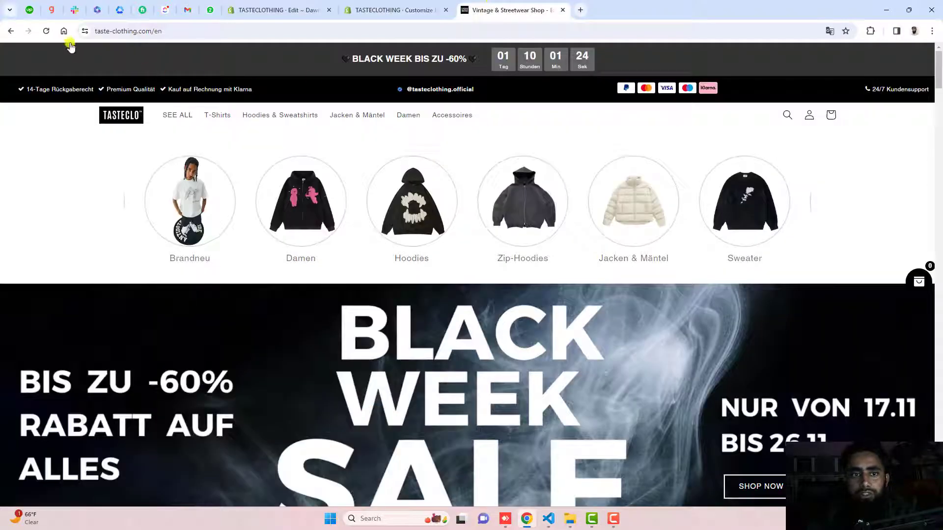
Step: Inspect the Hoodies circle's markup a second time, then close DevTools again
right_click(339, 131)
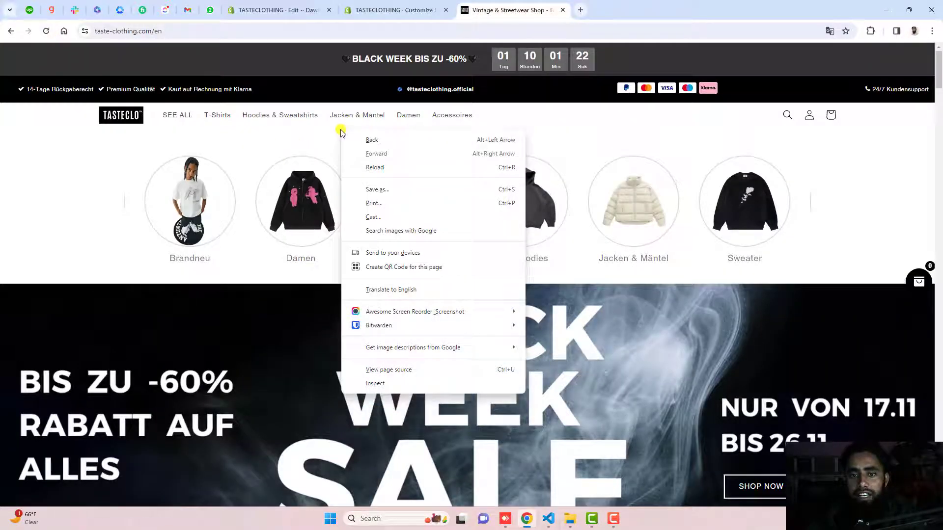
key(Escape)
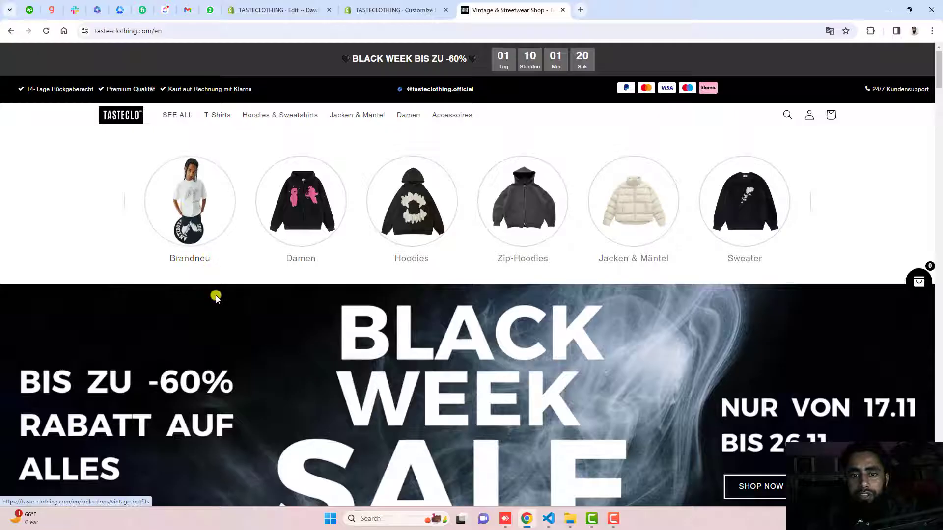
right_click(371, 255)
click(404, 405)
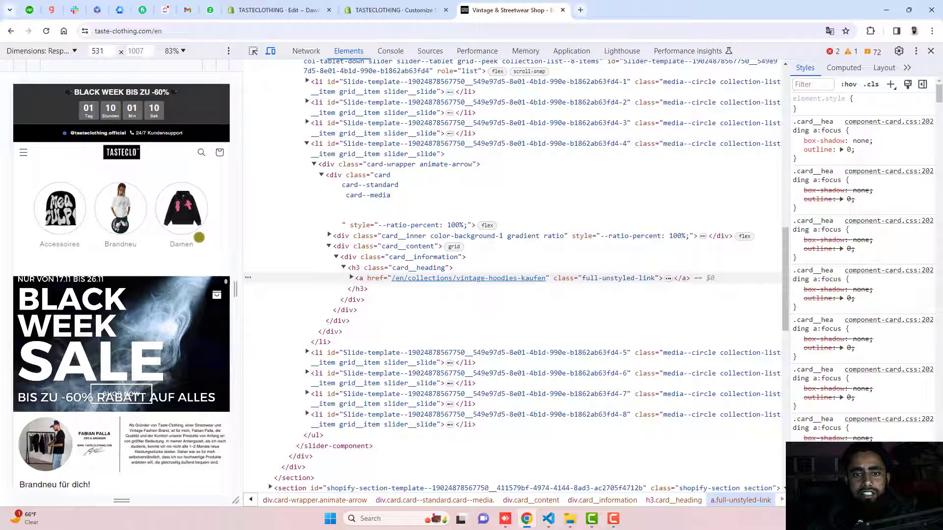
click(931, 52)
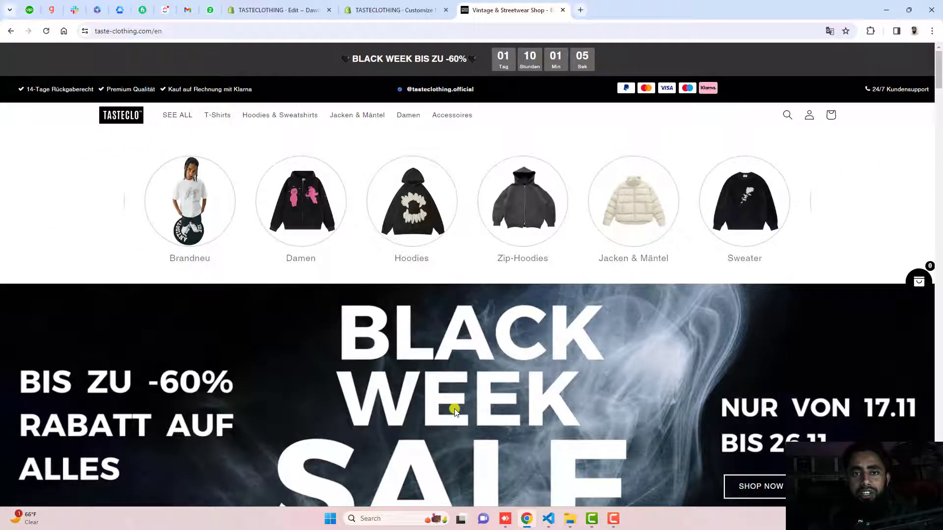
Step: Delete the Collection slider section from the home page in the customizer
click(368, 5)
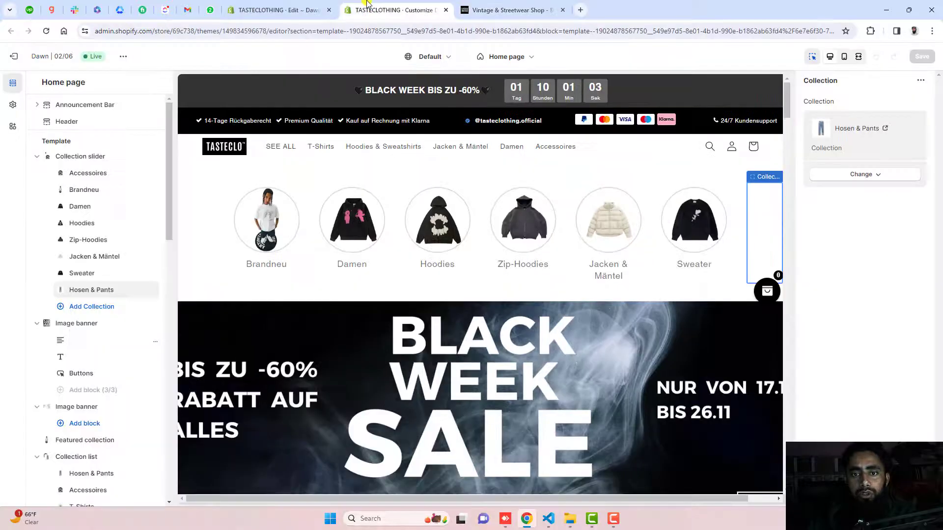
click(118, 157)
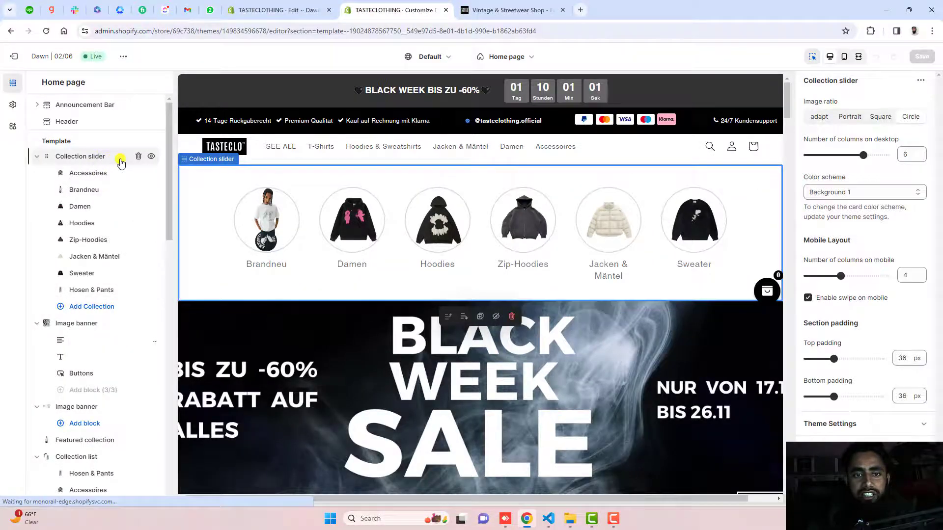
key(Delete)
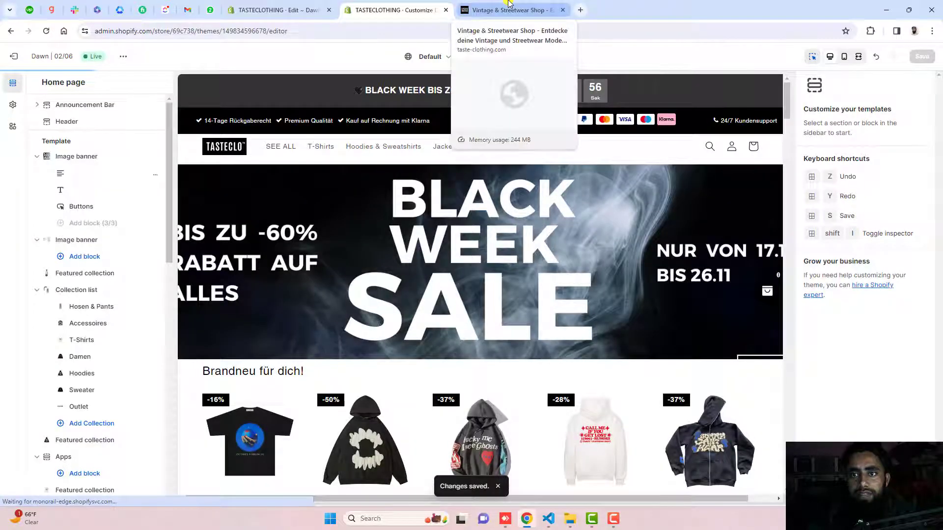
Step: Check the live storefront without the slider, translated into English, then go to the code editor
click(508, 8)
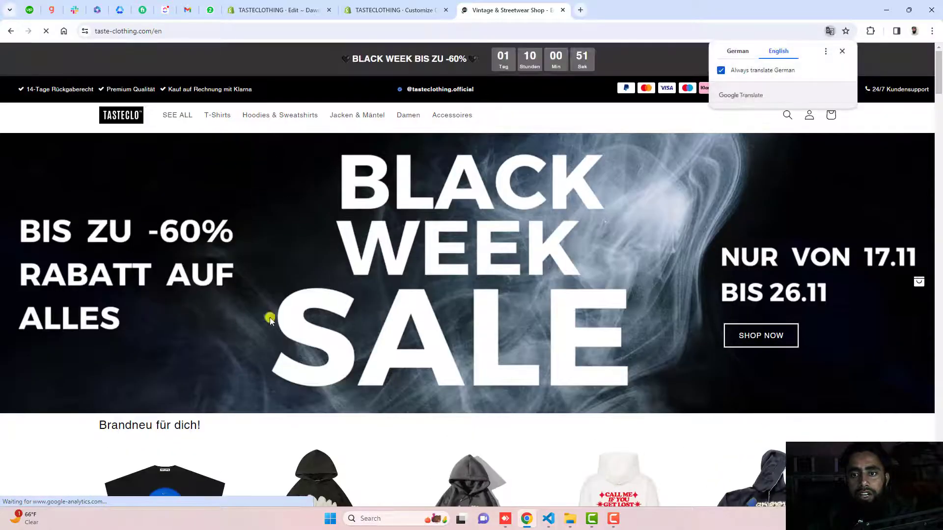
click(842, 51)
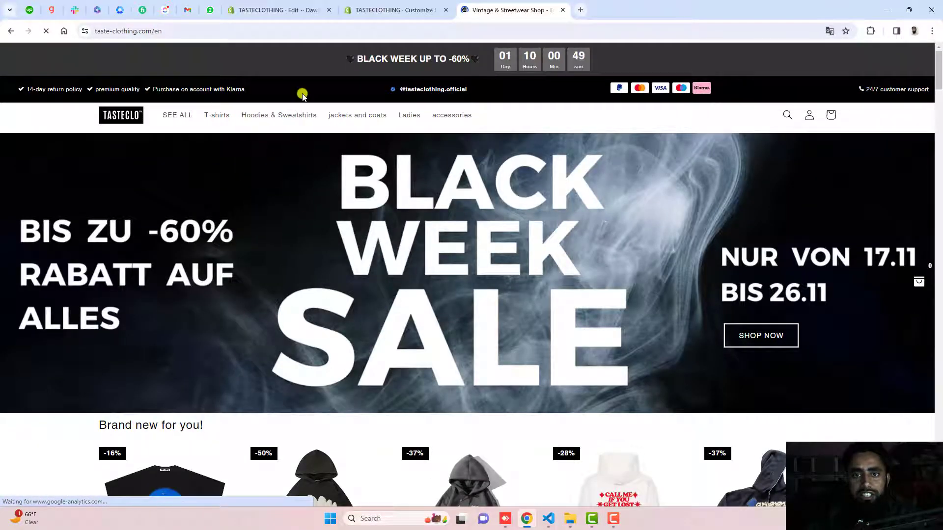
click(284, 8)
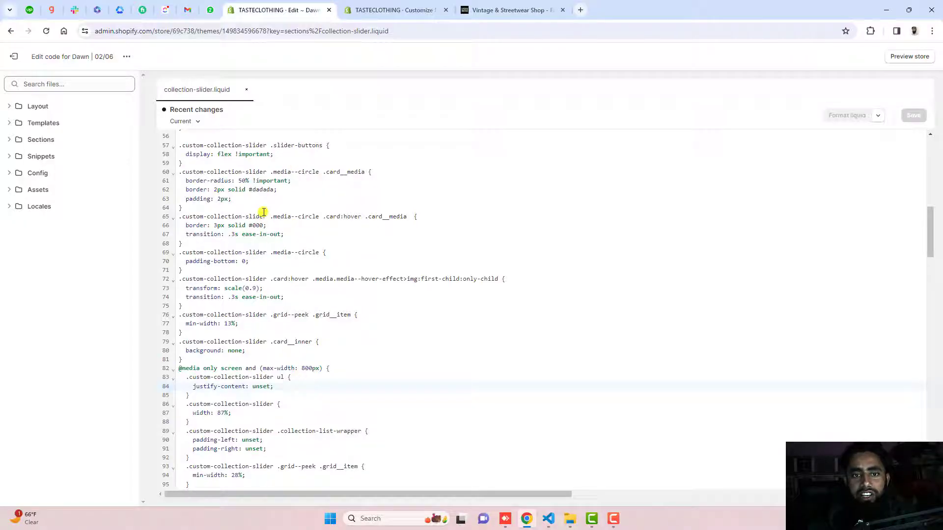
Step: Find and delete collection-slider.liquid, then exit to the Themes list
click(53, 84)
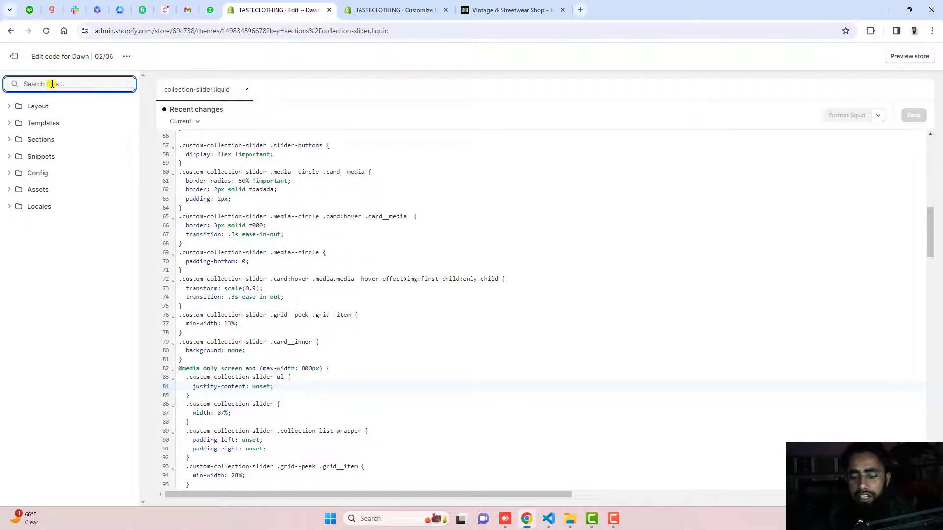
text(collectio)
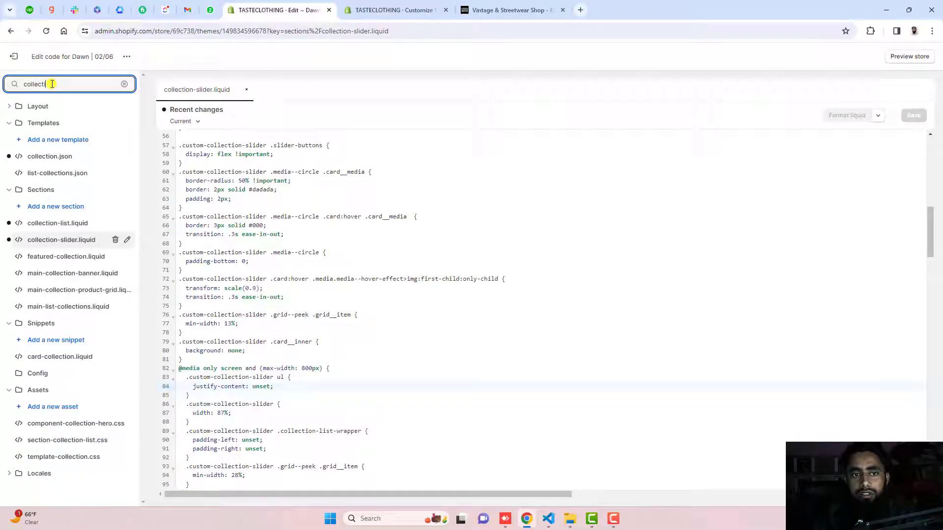
text(n-sli)
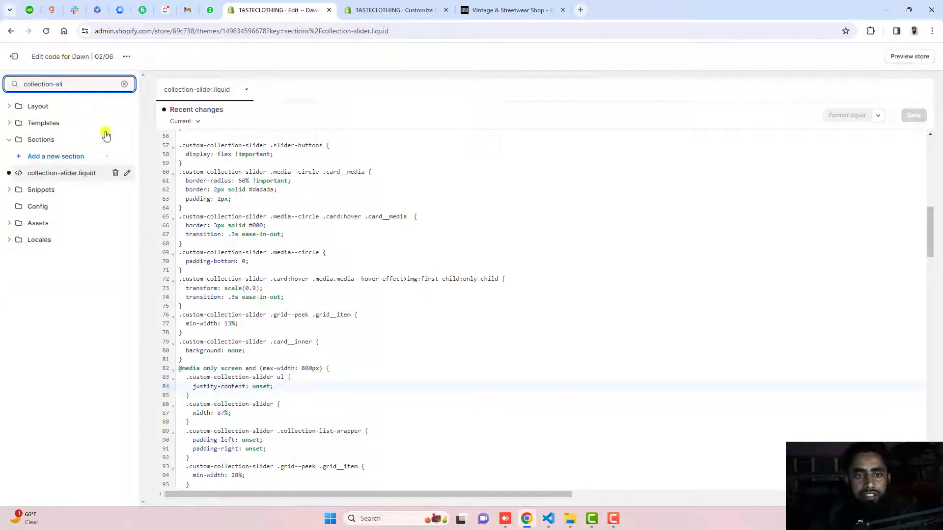
click(116, 173)
click(582, 311)
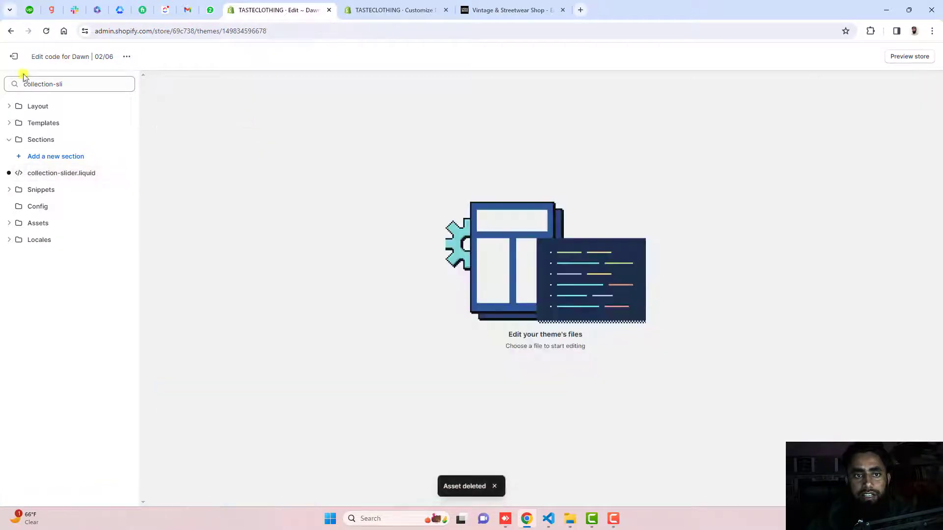
click(13, 57)
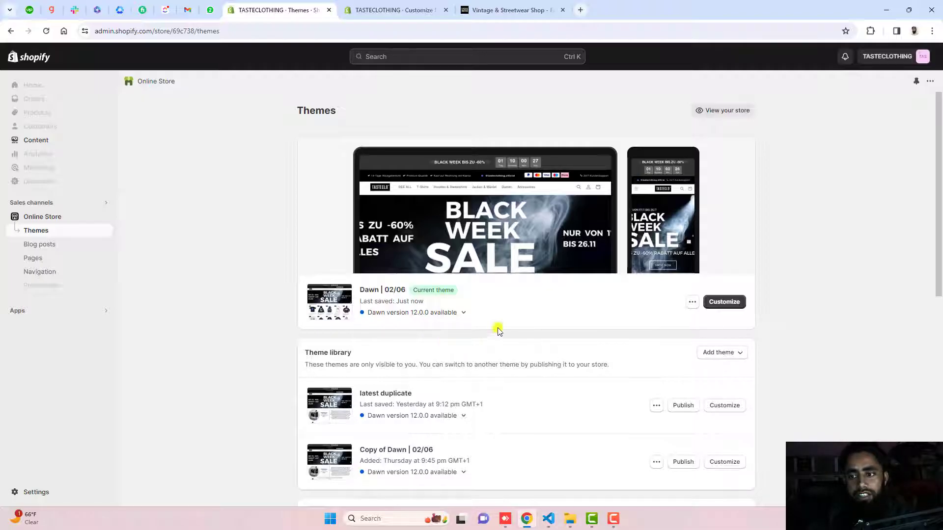
Step: Create a new section file named collection-slider in the Sections folder
click(693, 302)
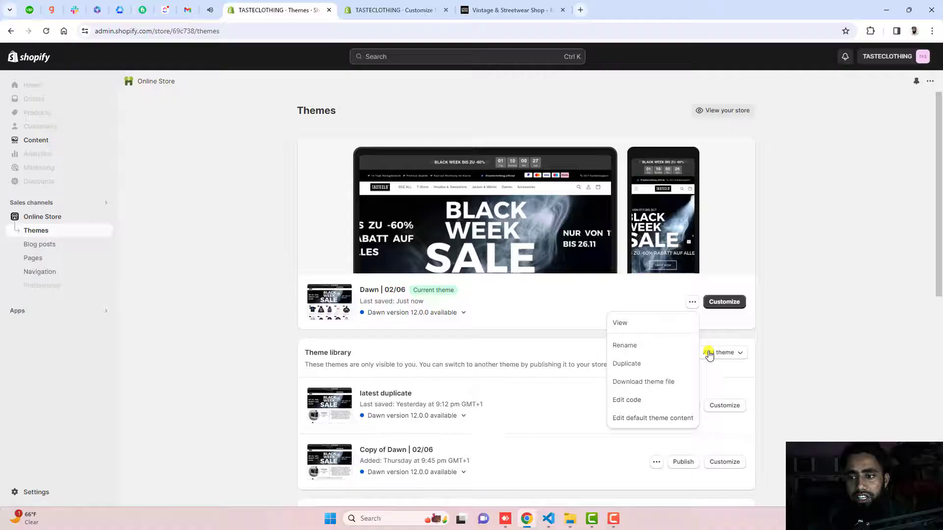
click(628, 398)
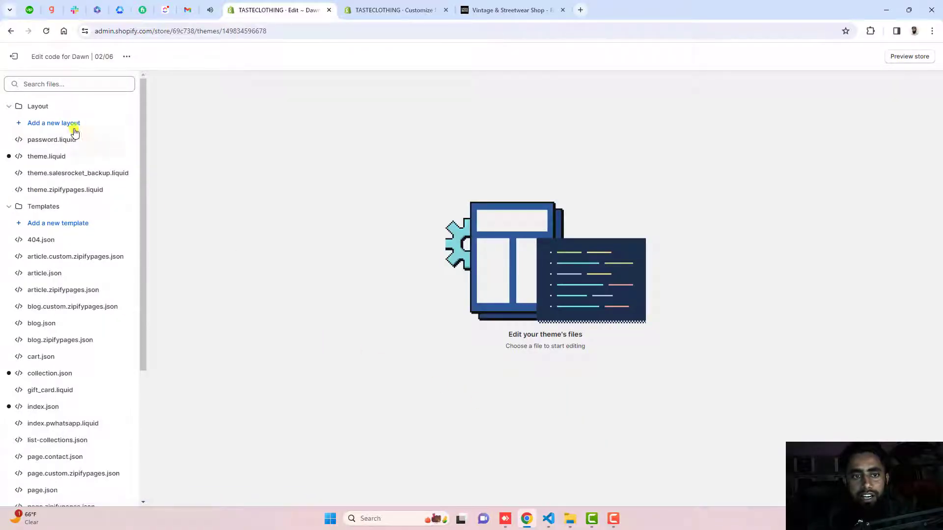
click(45, 109)
click(40, 123)
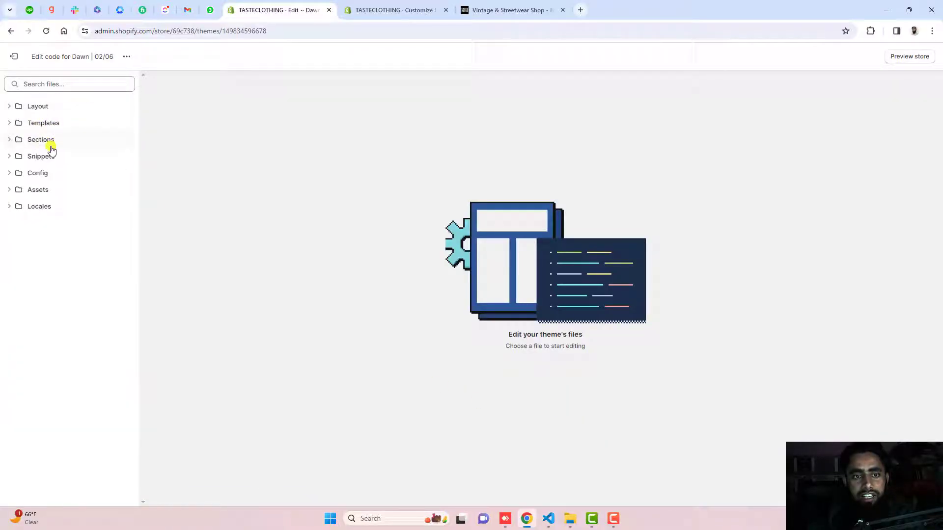
click(46, 142)
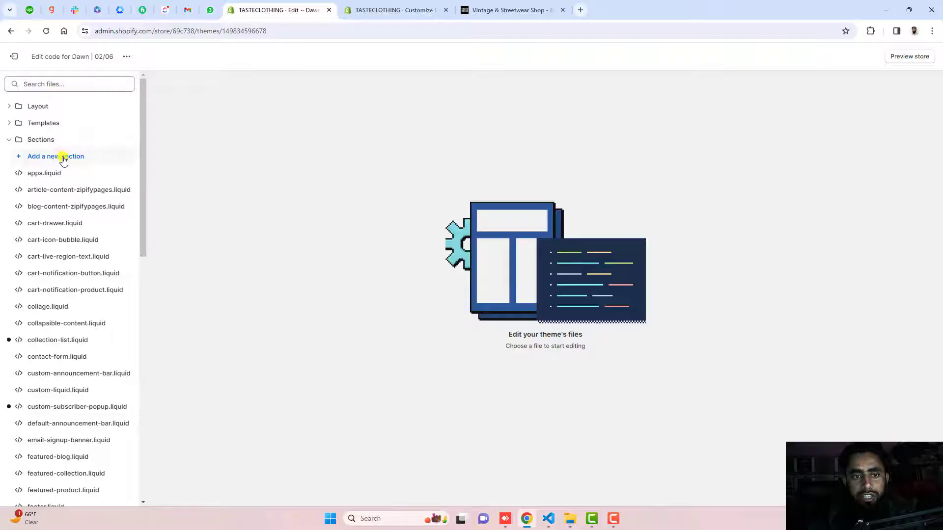
click(63, 157)
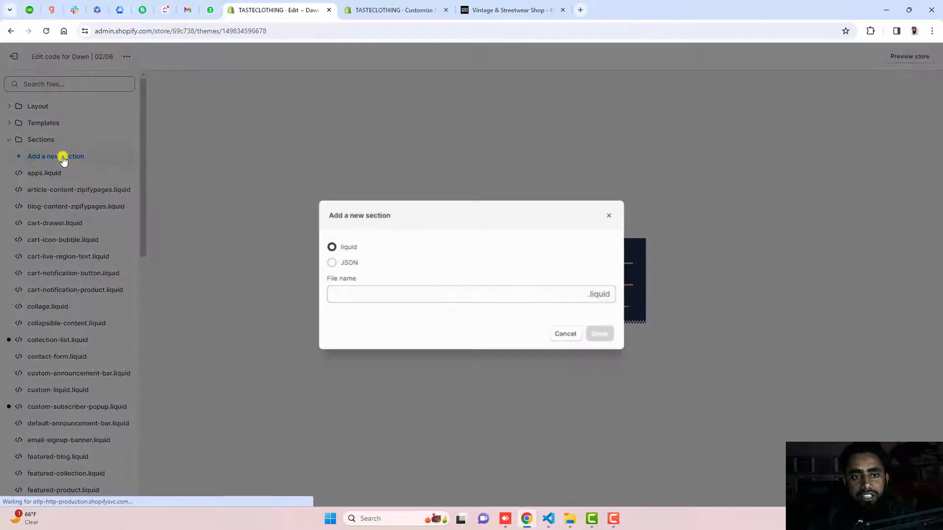
click(416, 297)
text(collection-slider)
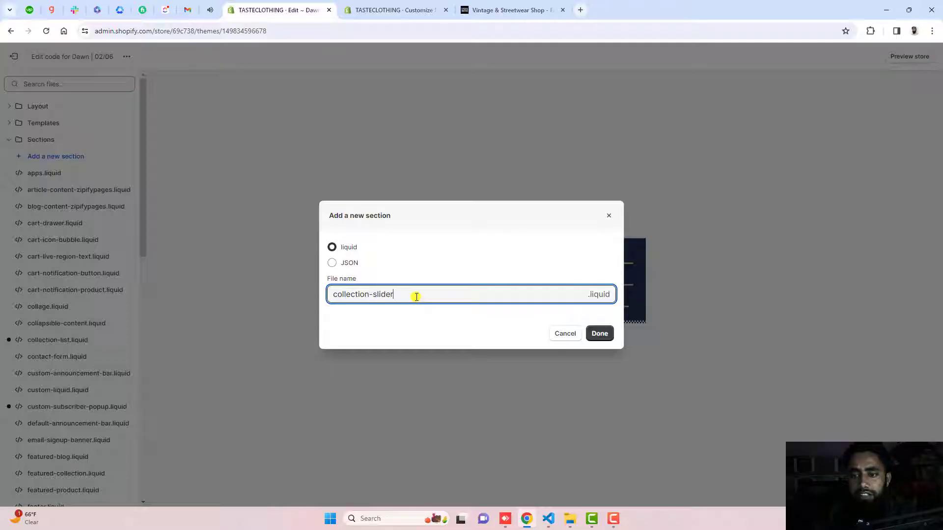
click(606, 334)
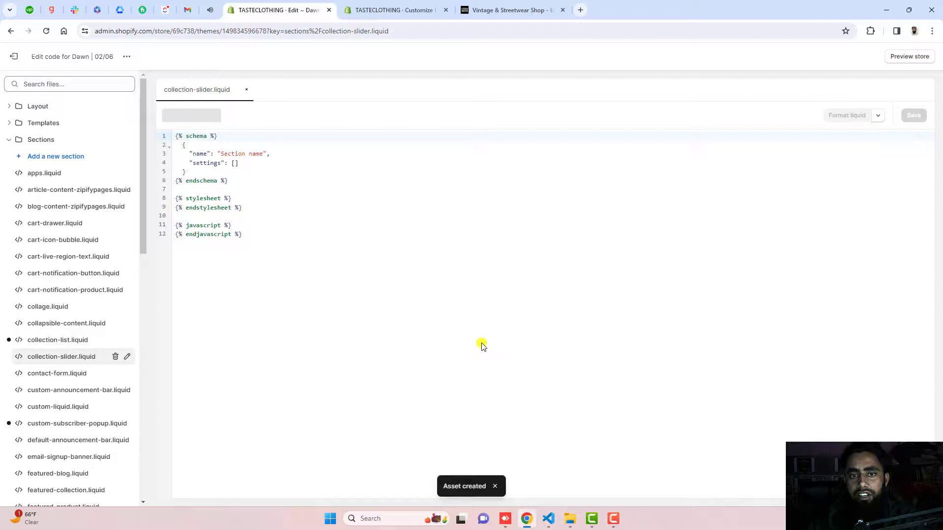
Step: Replace the starter code with the slider code copied from VS Code and save
key(ctrl+a)
key(BackSpace)
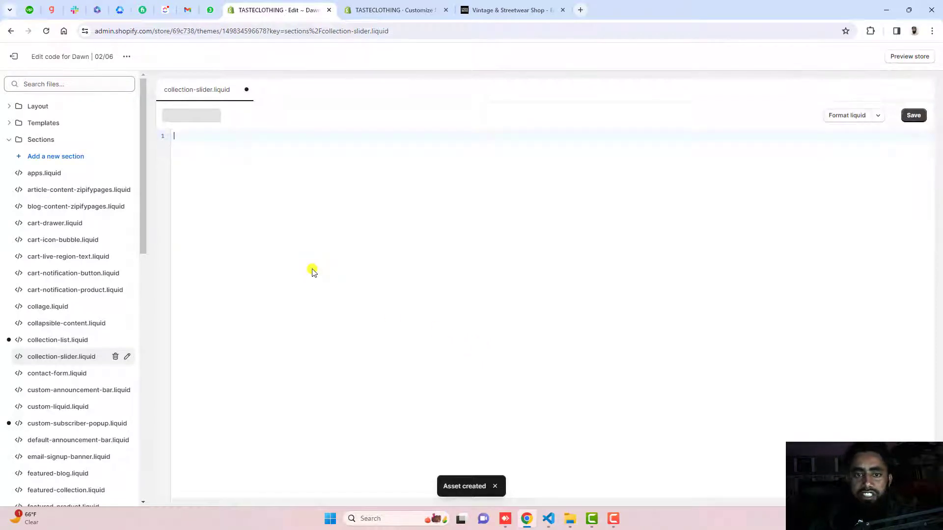
click(546, 514)
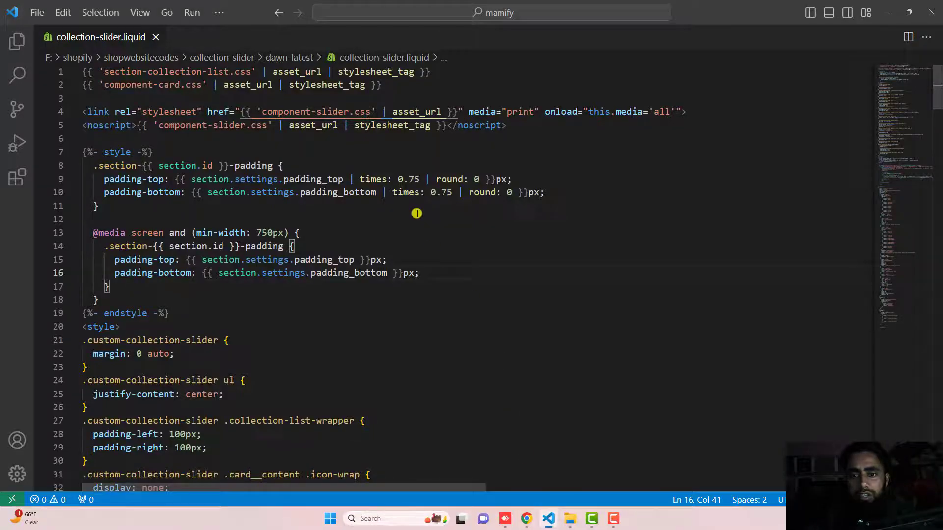
key(ctrl+a)
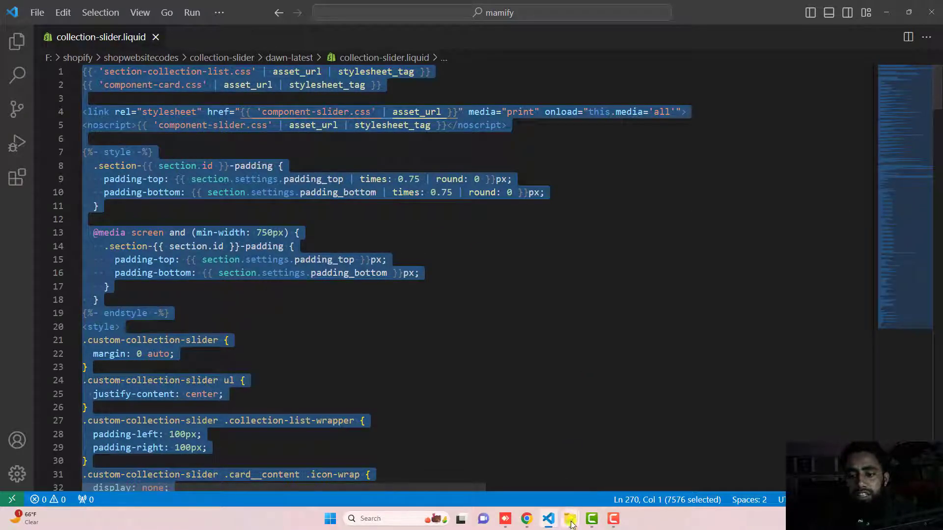
click(520, 497)
key(ctrl+v)
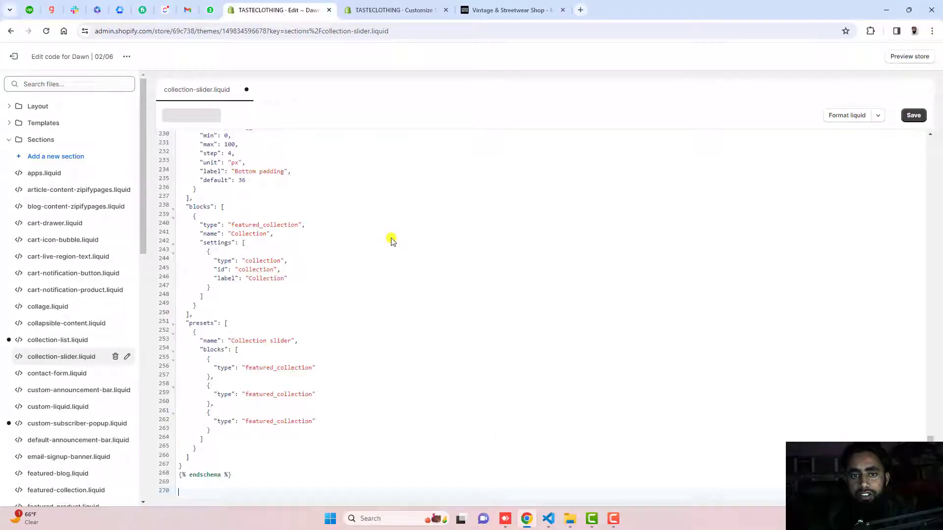
click(913, 115)
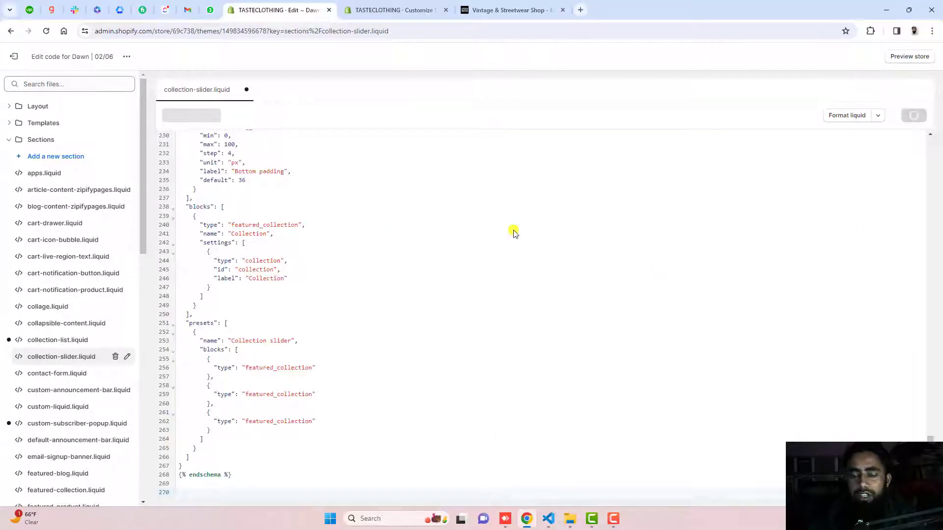
Step: Reload the customizer and add a Collection slider section to the home page
key(ctrl+Tab)
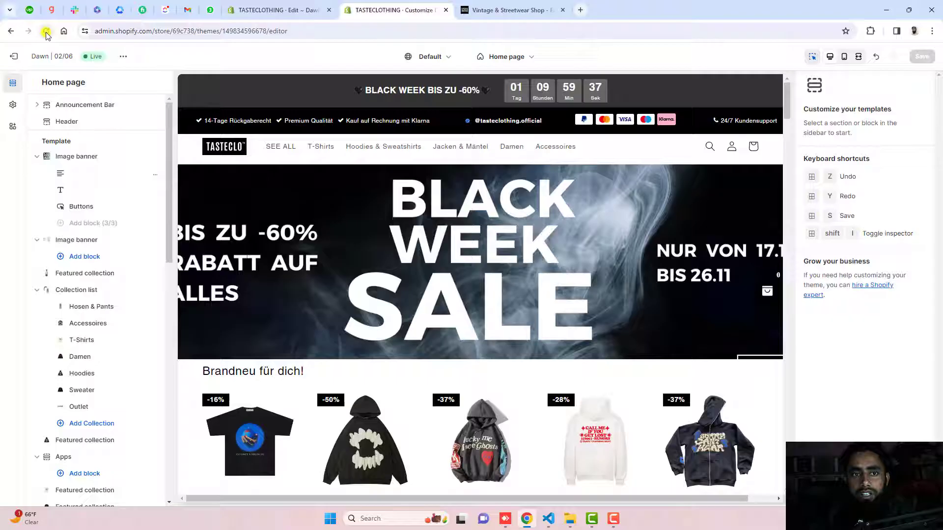
click(46, 31)
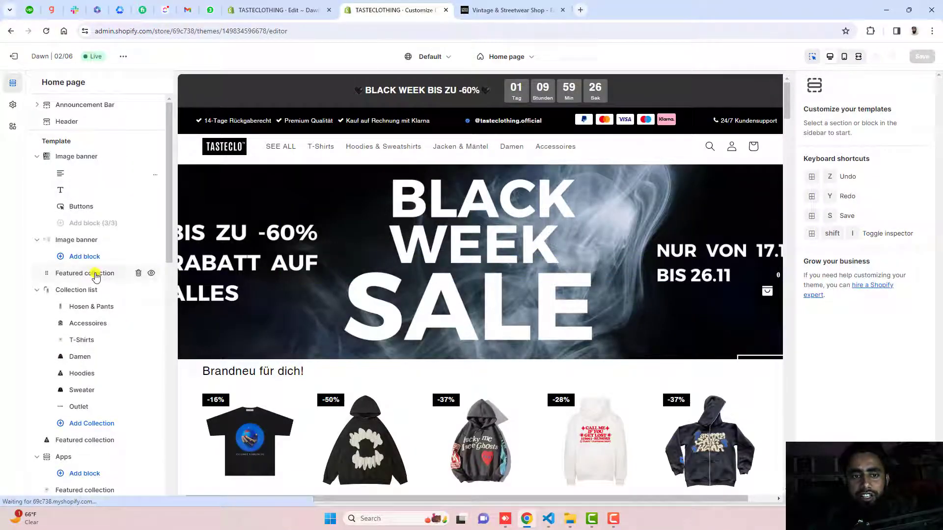
scroll(88, 295, down, 5)
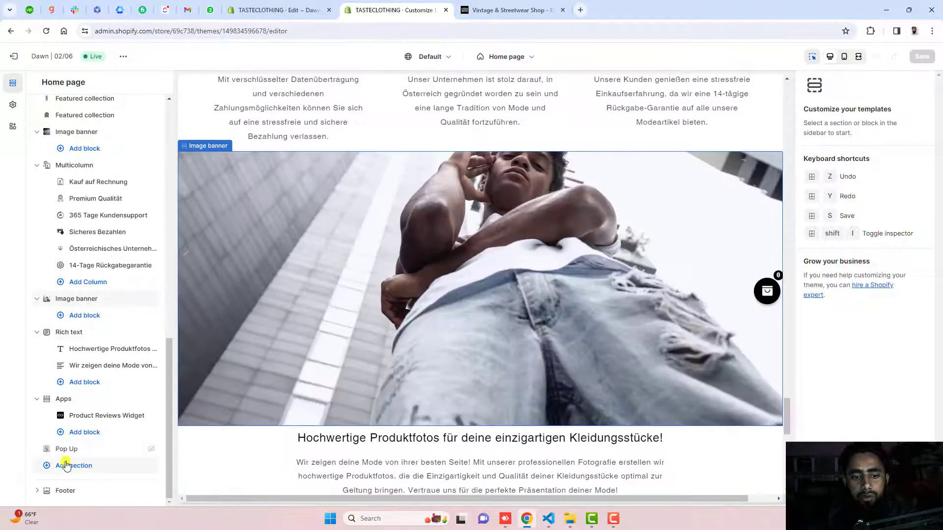
click(65, 466)
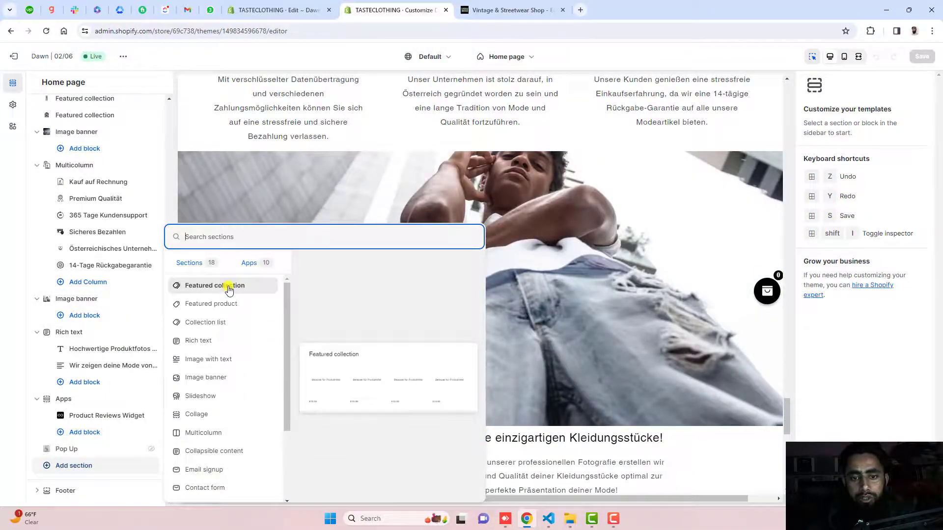
scroll(220, 339, down, 2)
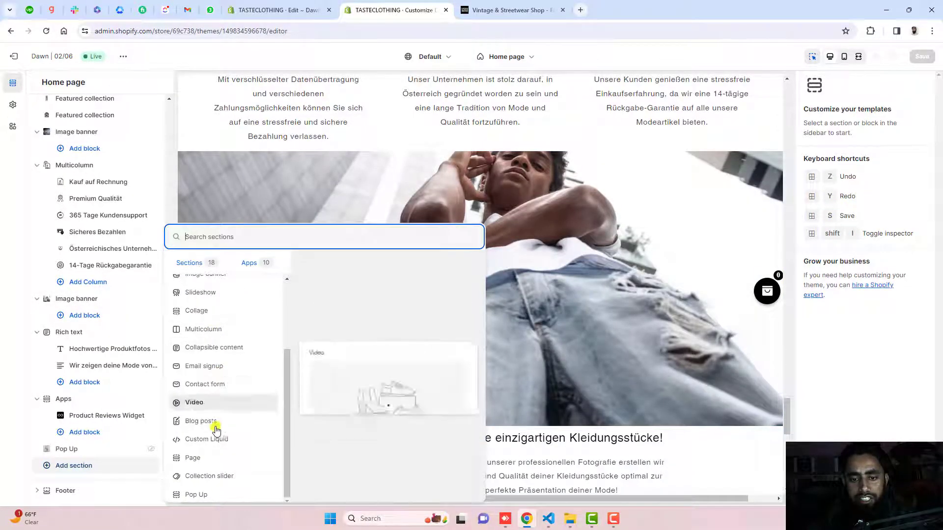
click(196, 476)
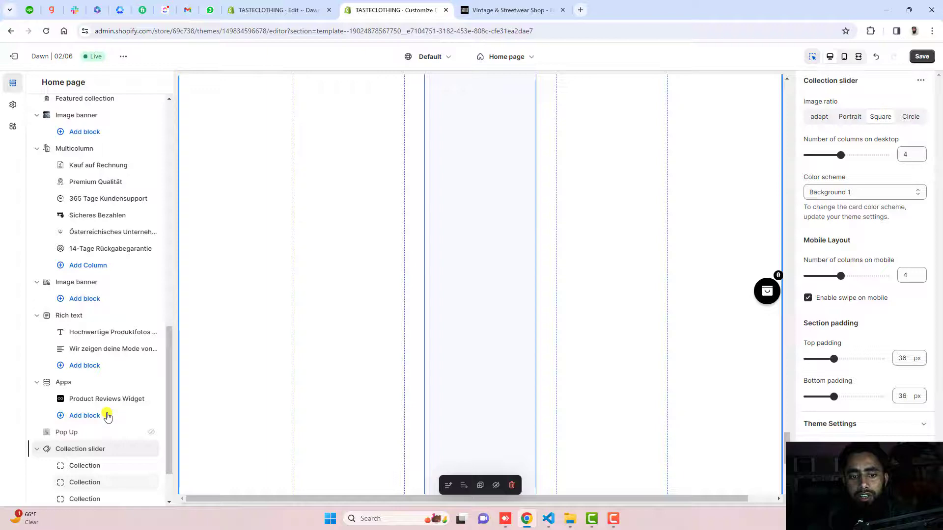
scroll(107, 417, down, 2)
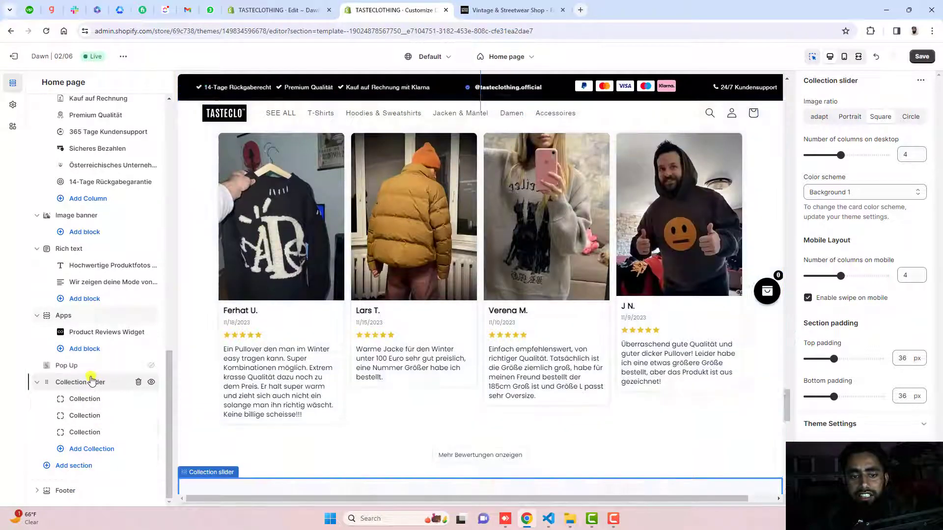
Step: Set the Collection slider's image ratio to Circle and its desktop columns to 6
click(88, 381)
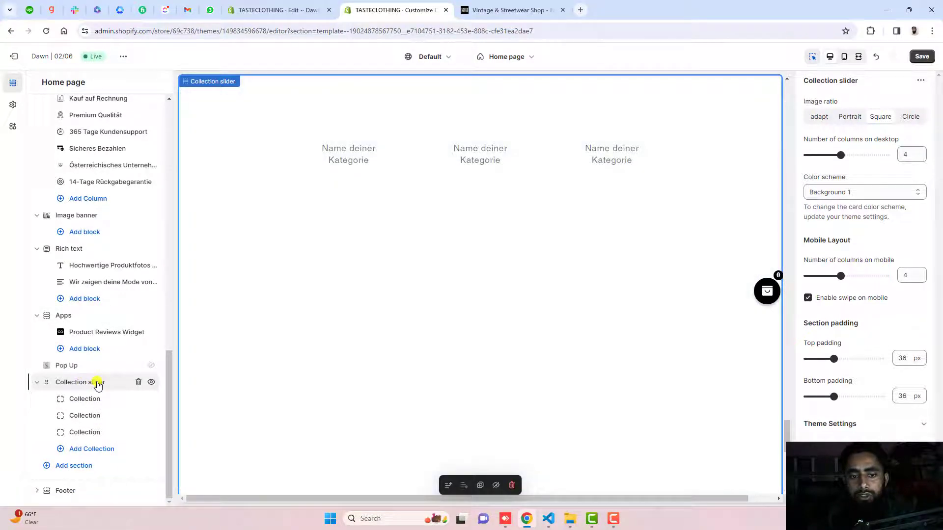
click(912, 119)
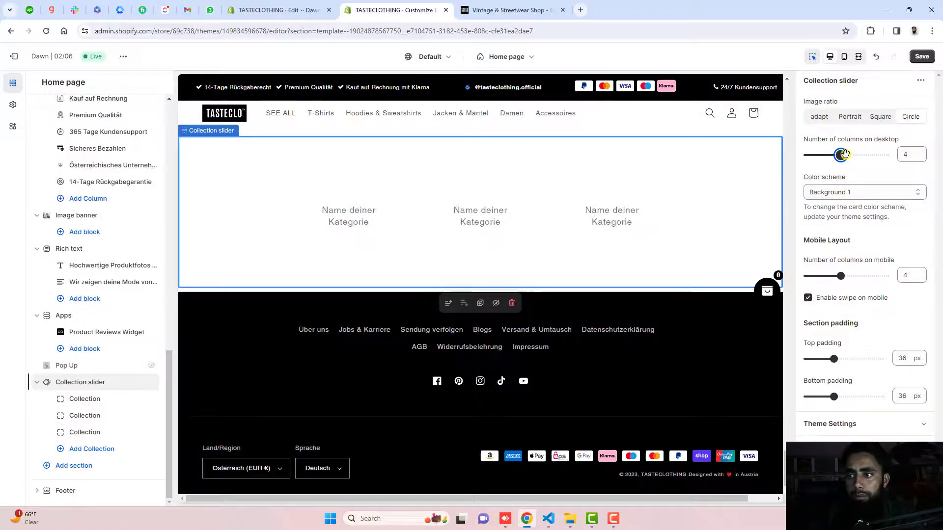
drag(842, 154, 864, 155)
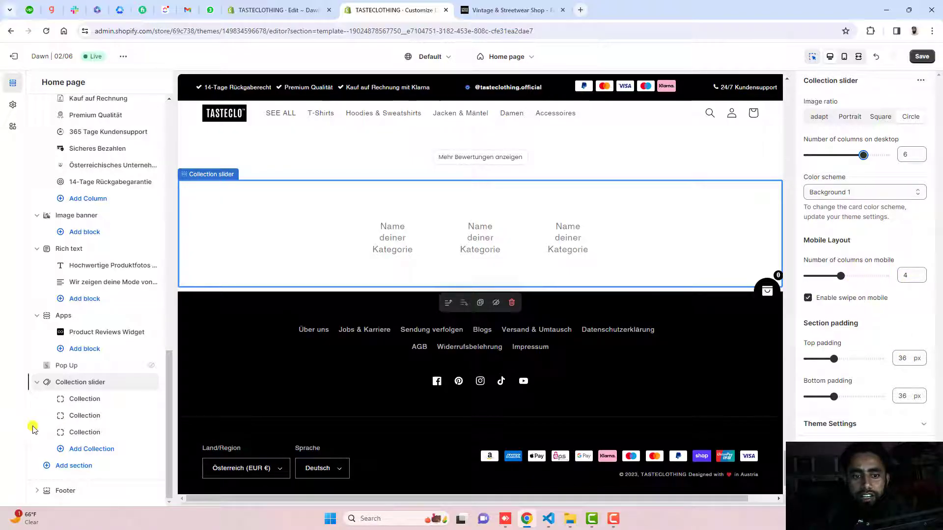
Step: Assign Accessoires, Brandneu and Damen to the first three collection blocks
click(85, 400)
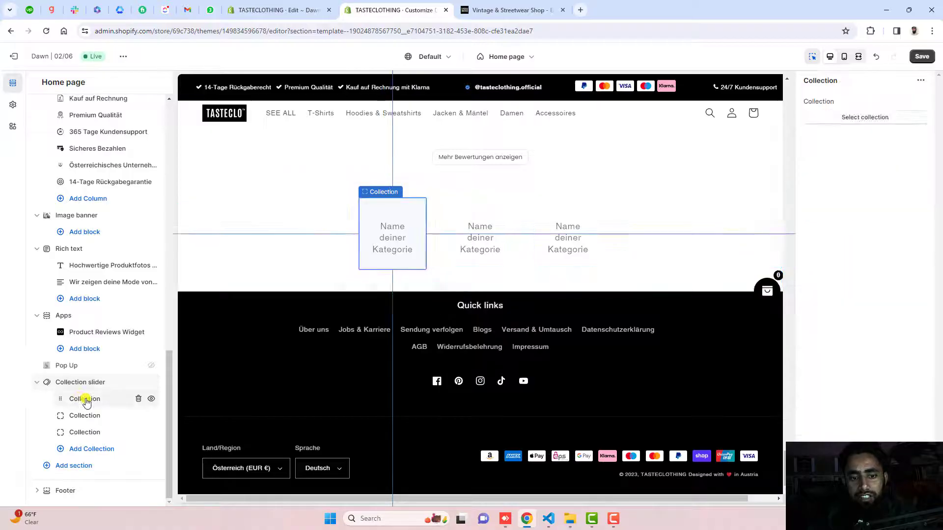
click(865, 120)
click(842, 161)
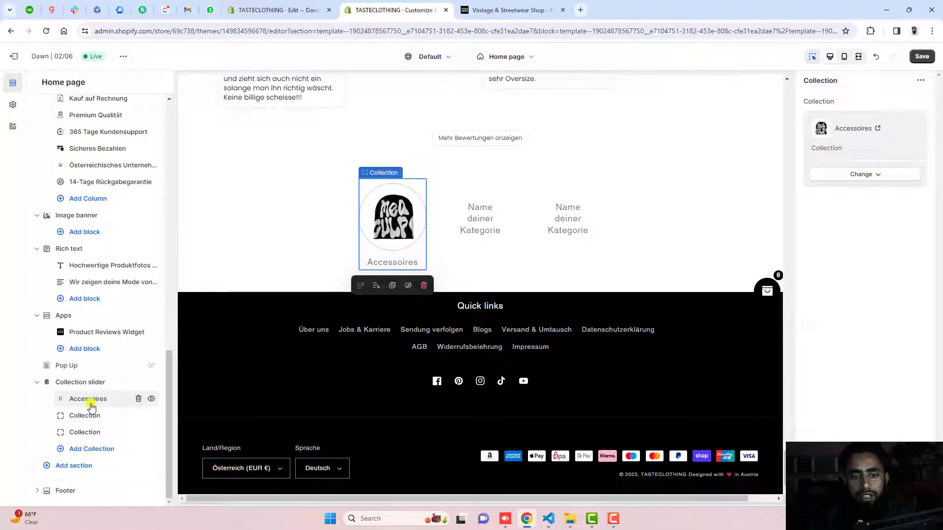
click(84, 416)
click(891, 119)
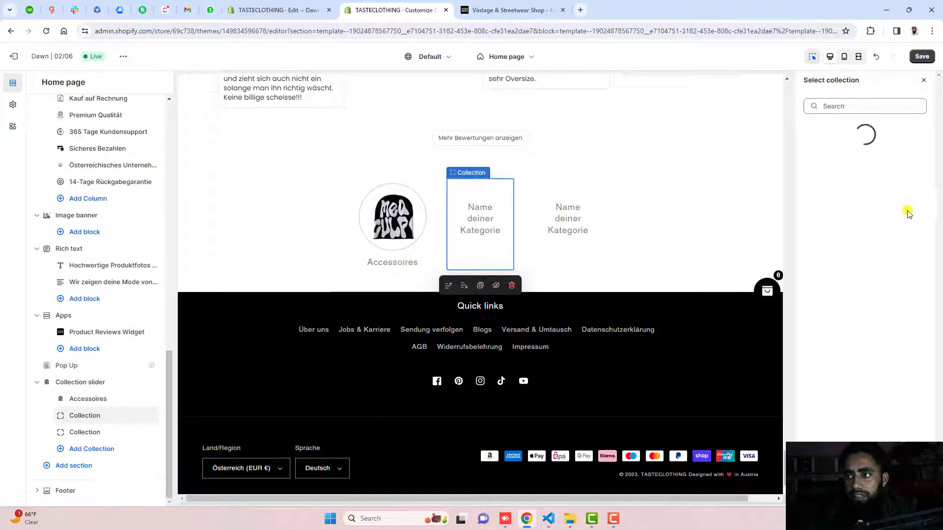
click(877, 194)
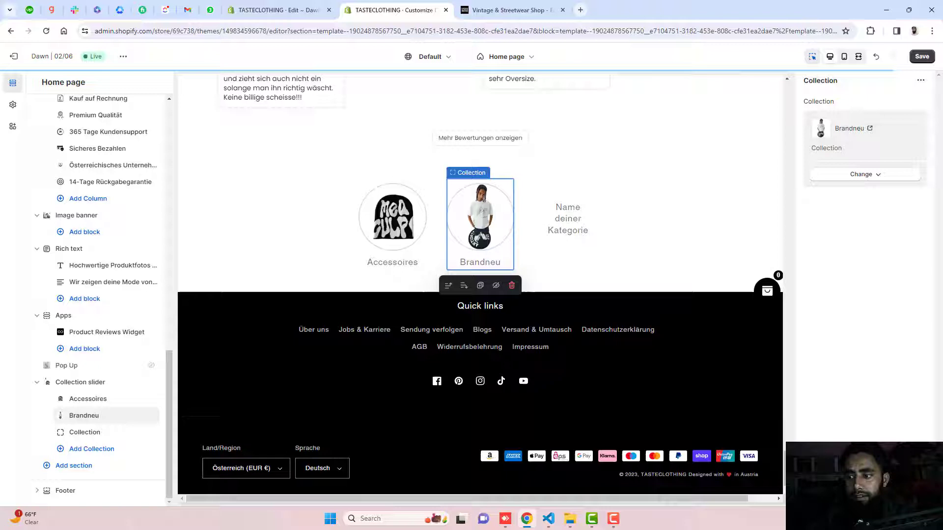
click(84, 432)
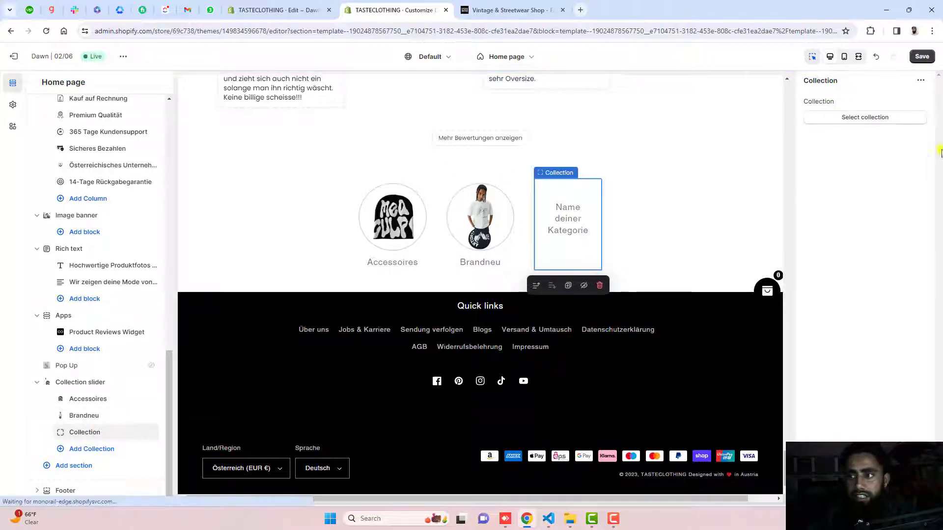
click(881, 122)
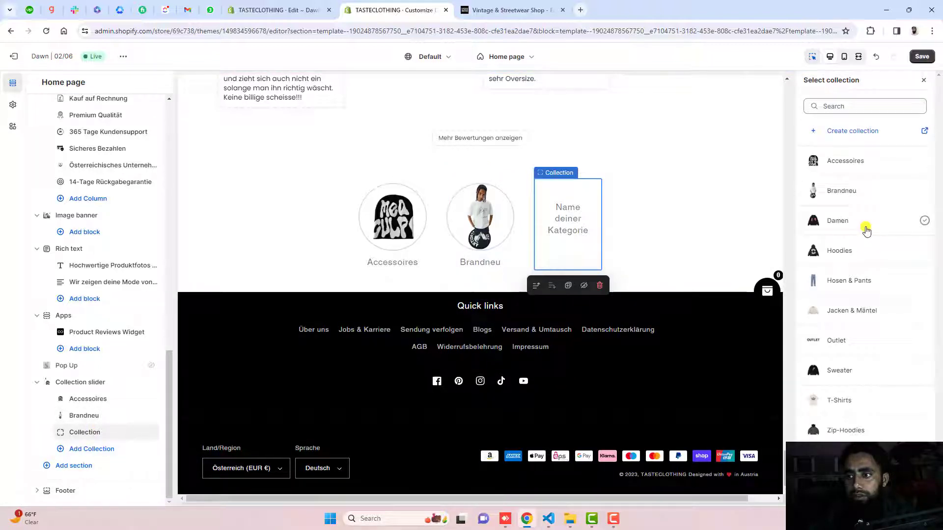
click(862, 221)
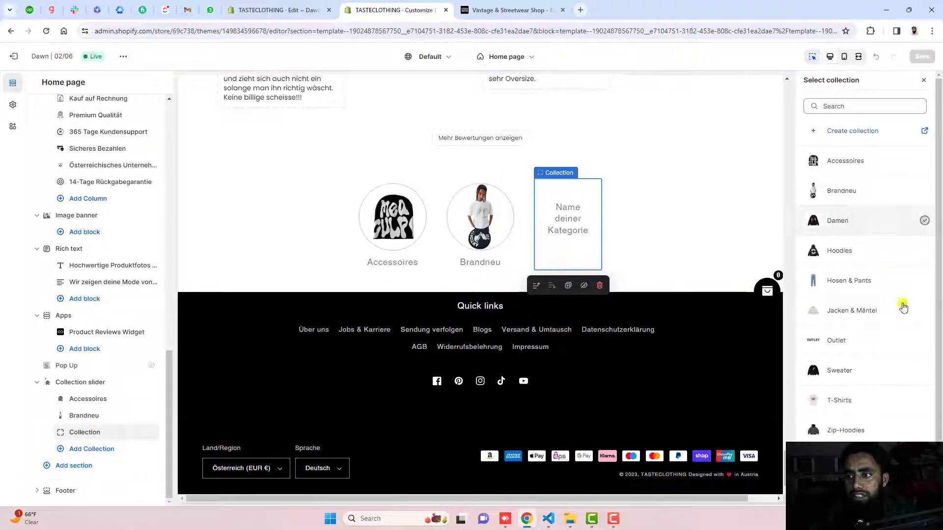
Step: Add blocks for Hoodies, Hosen & Pants, Jacken & Mäntel and Outlet, then save
click(92, 449)
click(866, 118)
click(840, 250)
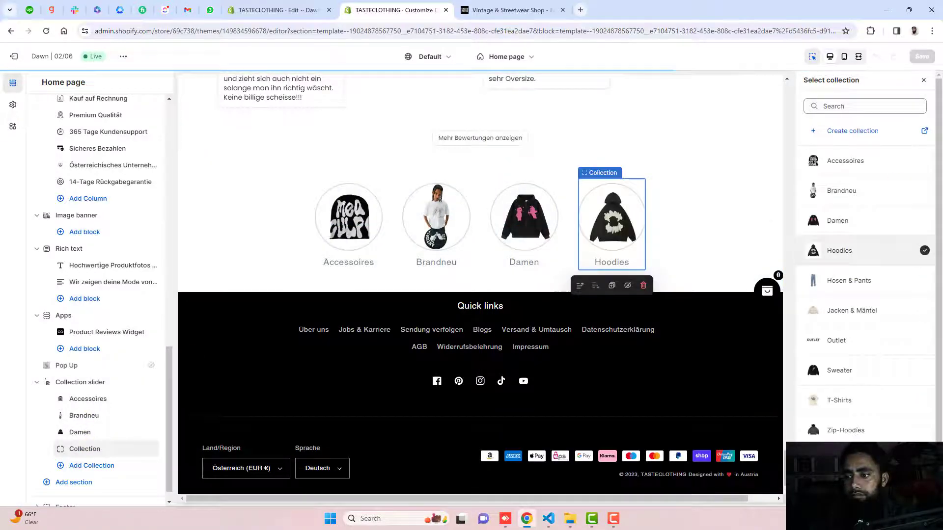
click(91, 466)
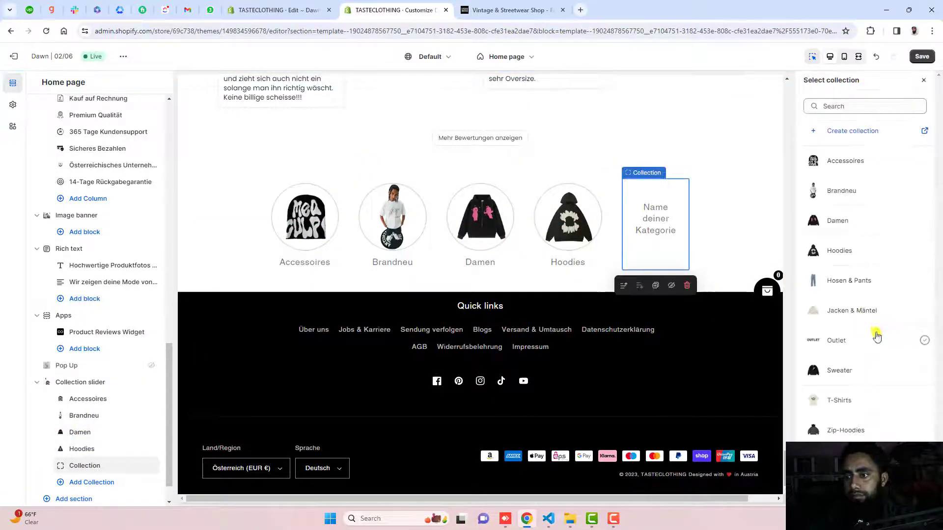
click(884, 278)
click(92, 482)
click(839, 115)
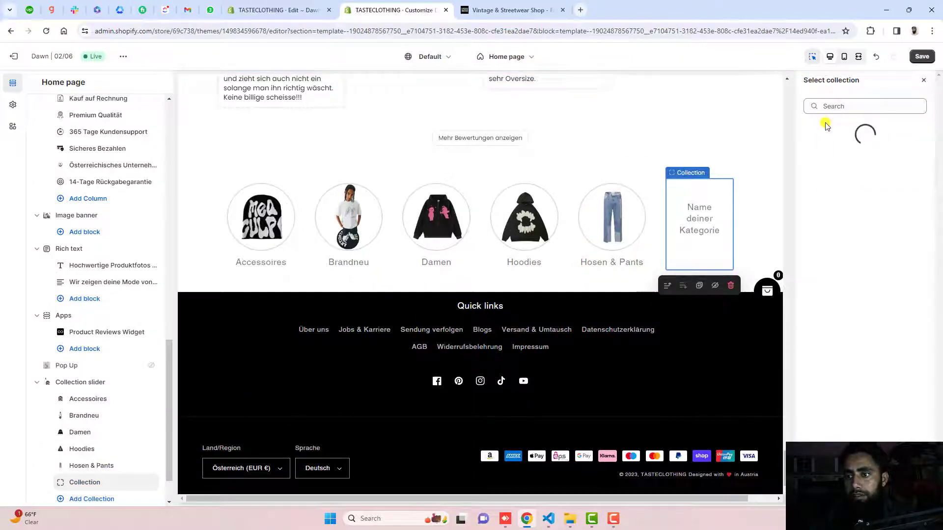
click(848, 310)
click(106, 498)
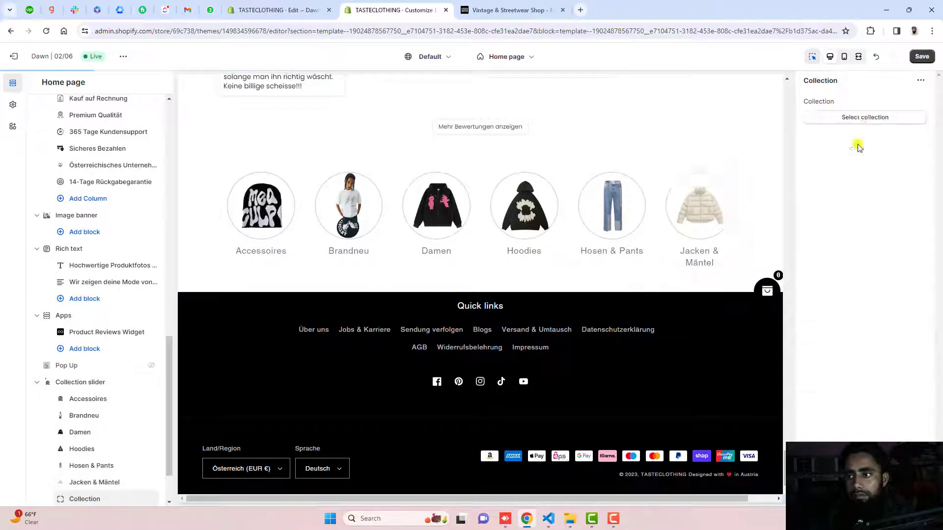
click(863, 116)
click(825, 337)
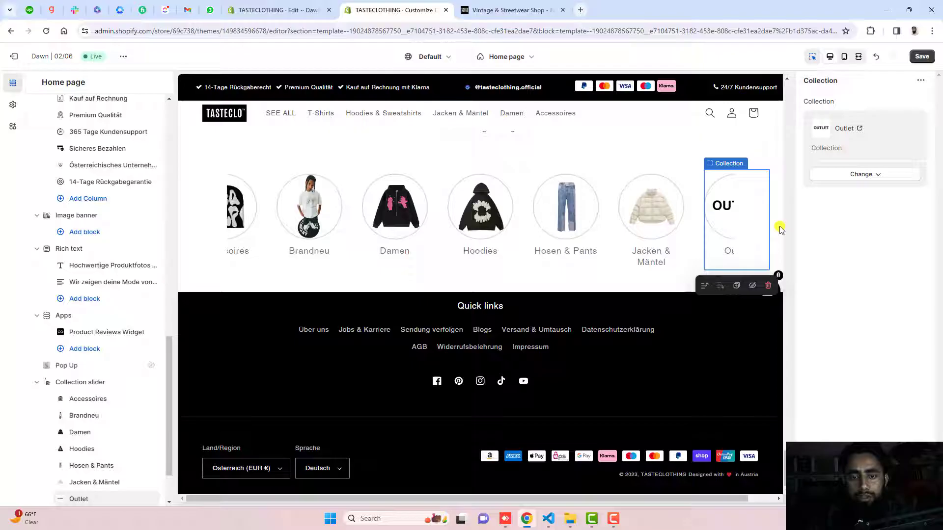
click(922, 58)
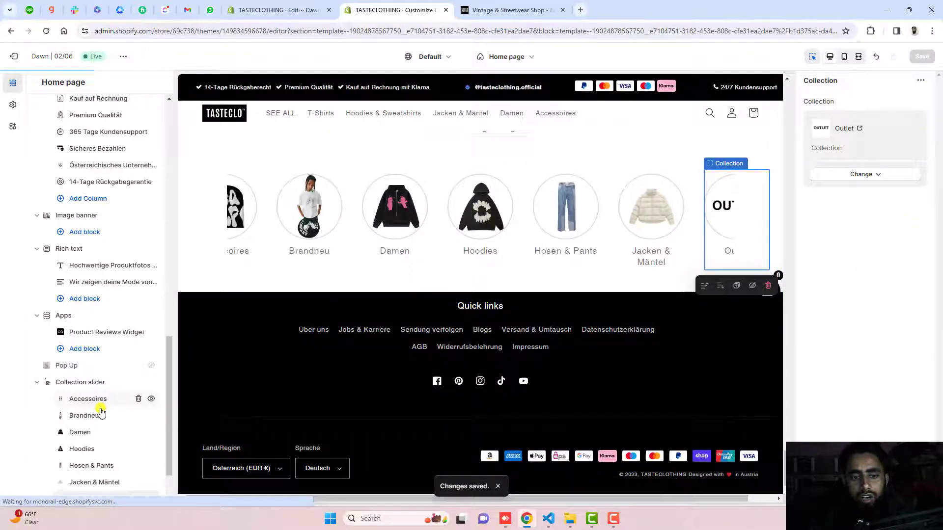
Step: Drag the Collection slider above all other template sections and save
drag(53, 389, 66, 97)
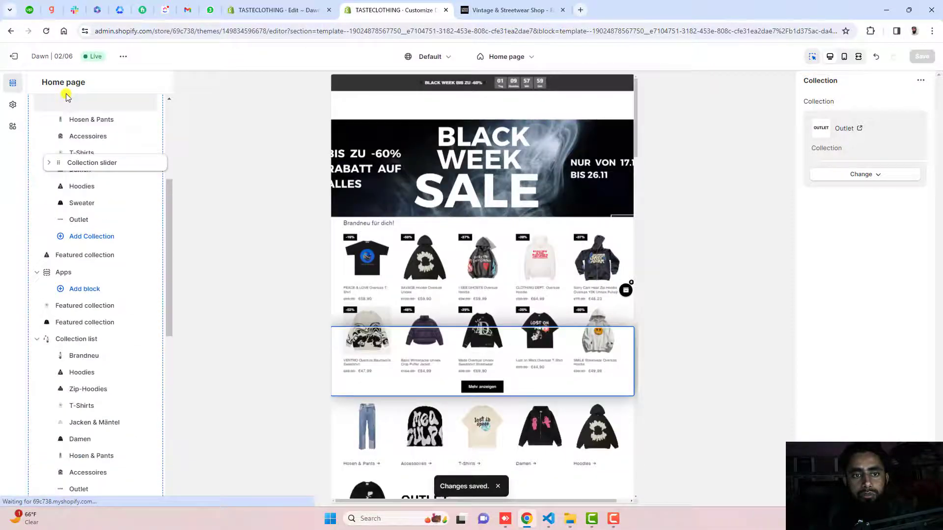
drag(65, 96, 64, 95)
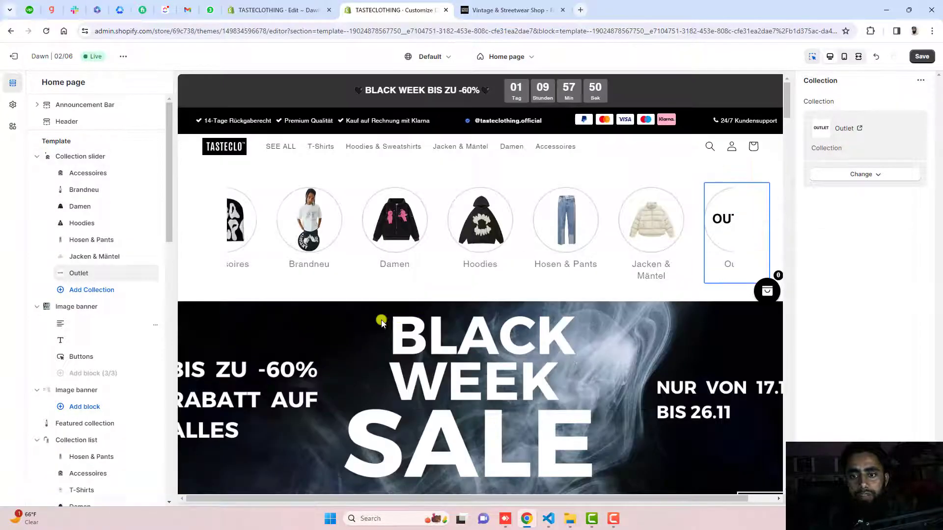
click(922, 56)
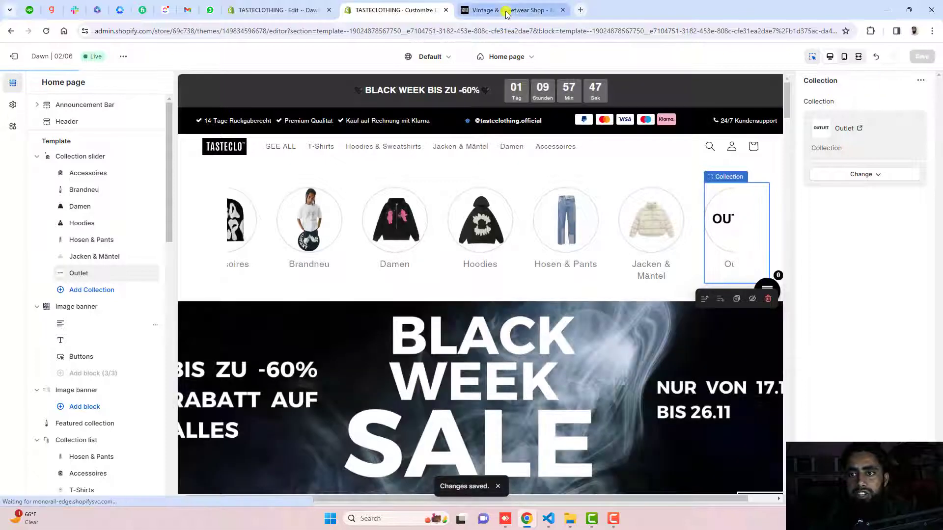
Step: Reload the live storefront to show the collection circles, then open the page inspector
click(506, 11)
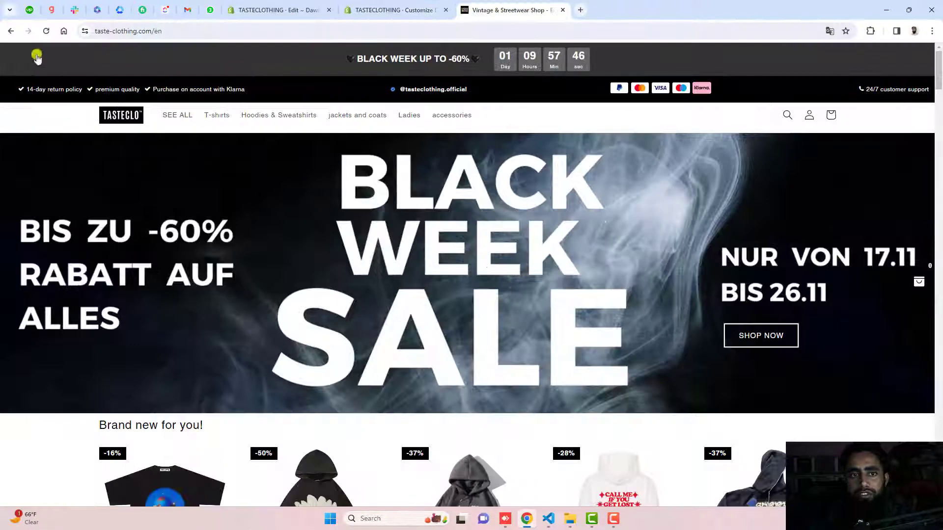
click(46, 31)
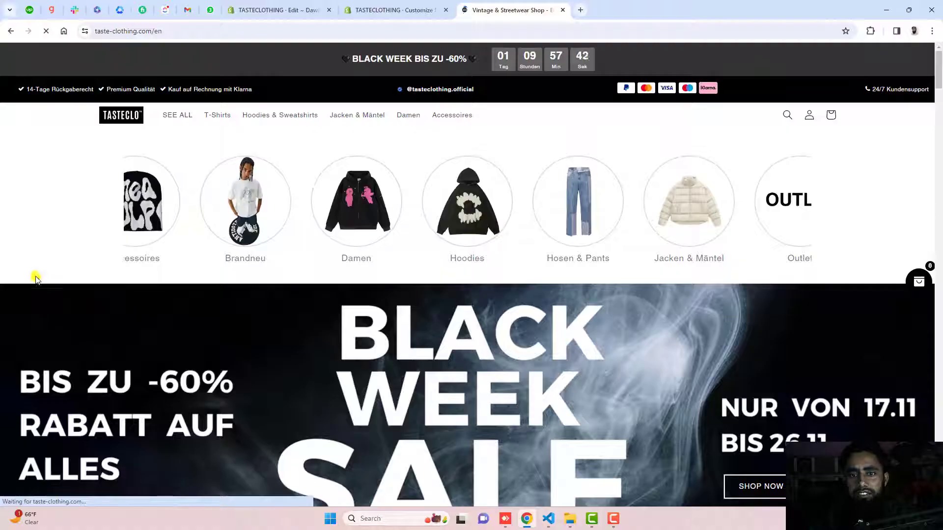
right_click(398, 299)
click(434, 288)
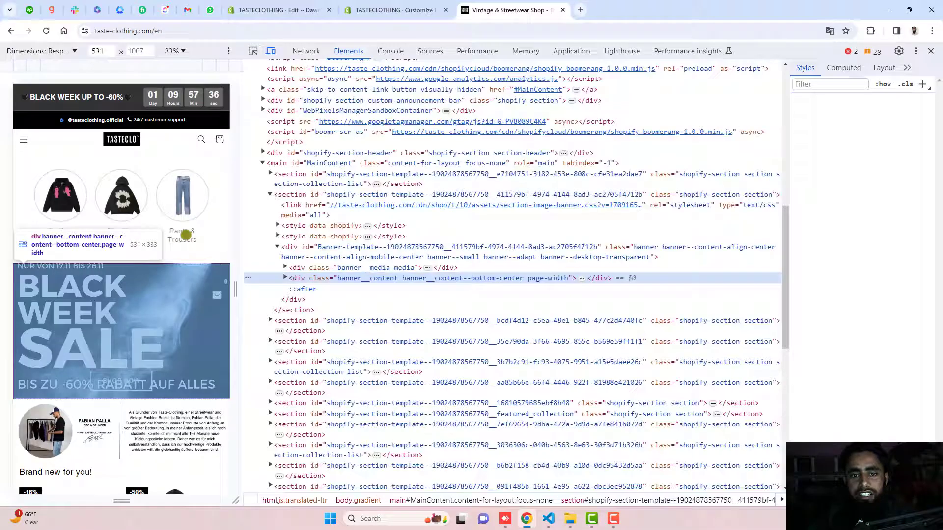
Step: Swipe the mobile carousel through to Pants, Jackets and Outlet, then close DevTools
mouse_move(200, 201)
mouse_down()
mouse_move(168, 204)
mouse_move(181, 218)
mouse_up()
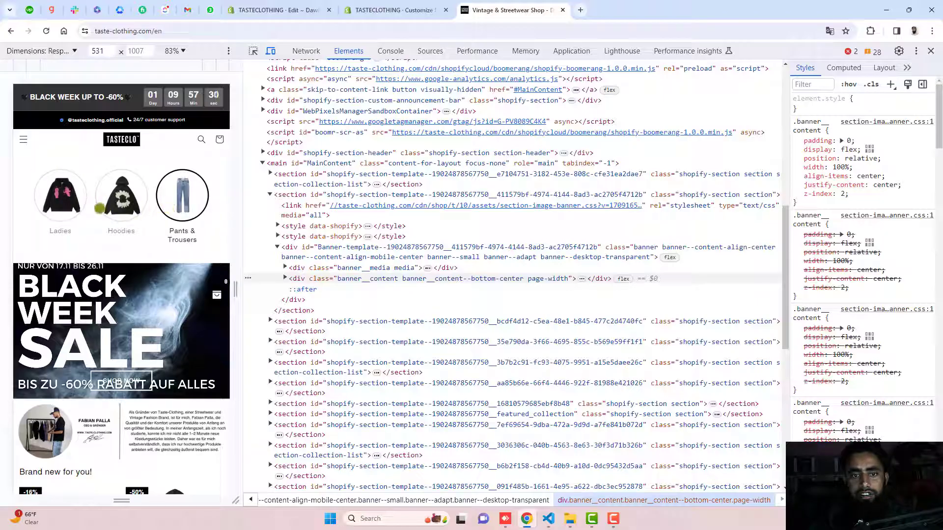
drag(179, 209, 66, 206)
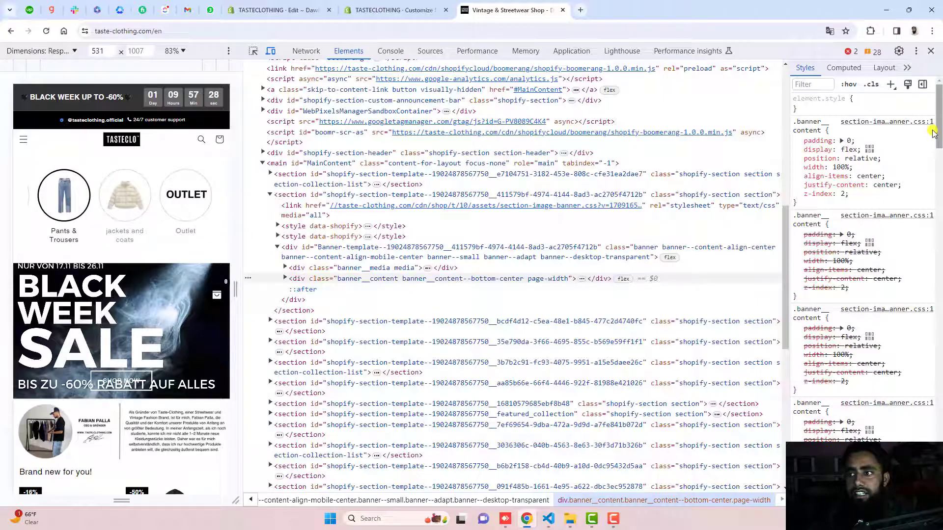
click(930, 53)
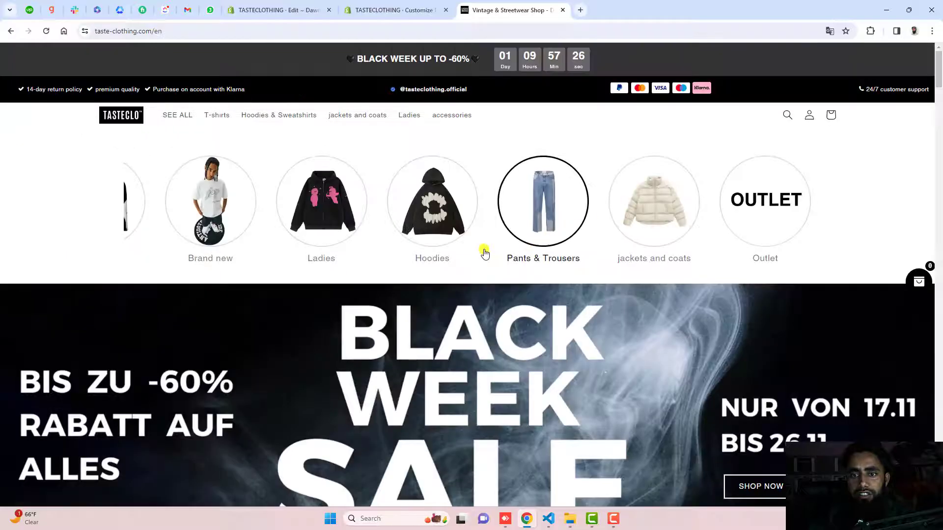